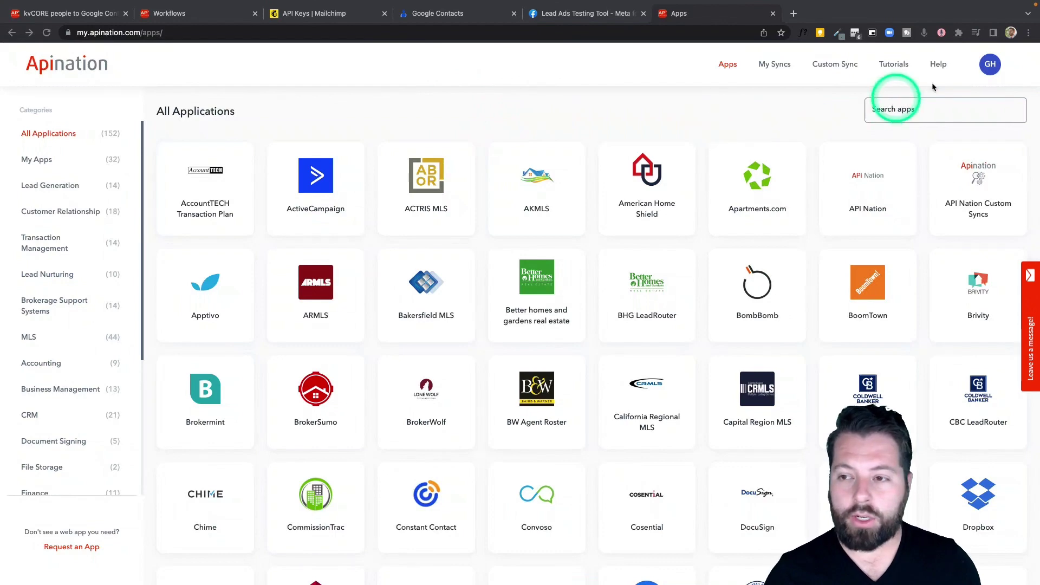
pyautogui.scroll(-2, 731, 370)
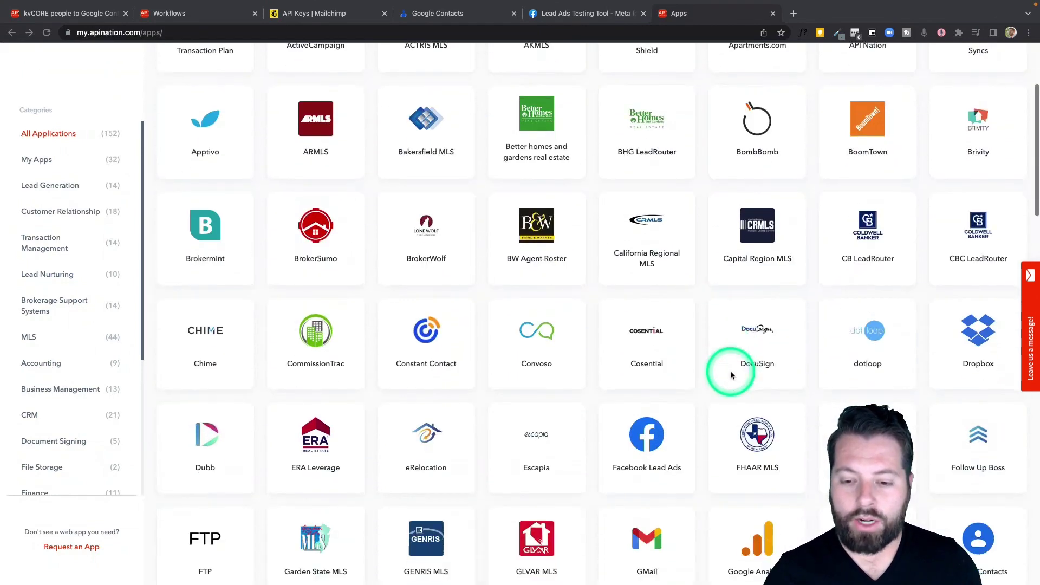
# Pair Facebook Lead Ads with Google Sheets and change the setup URL ending from /1 to /3
pyautogui.click(655, 436)
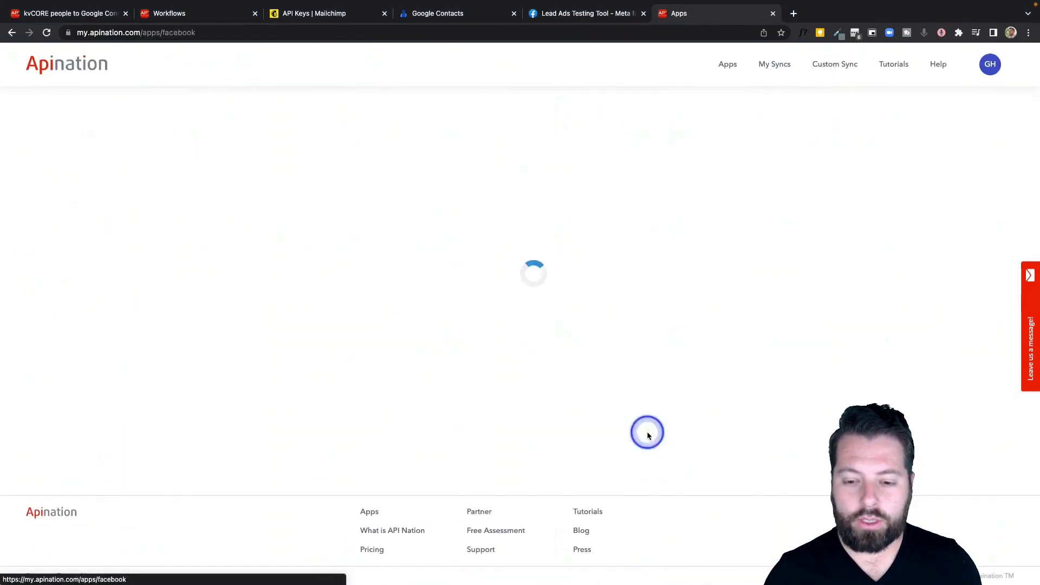
pyautogui.scroll(-3, 623, 345)
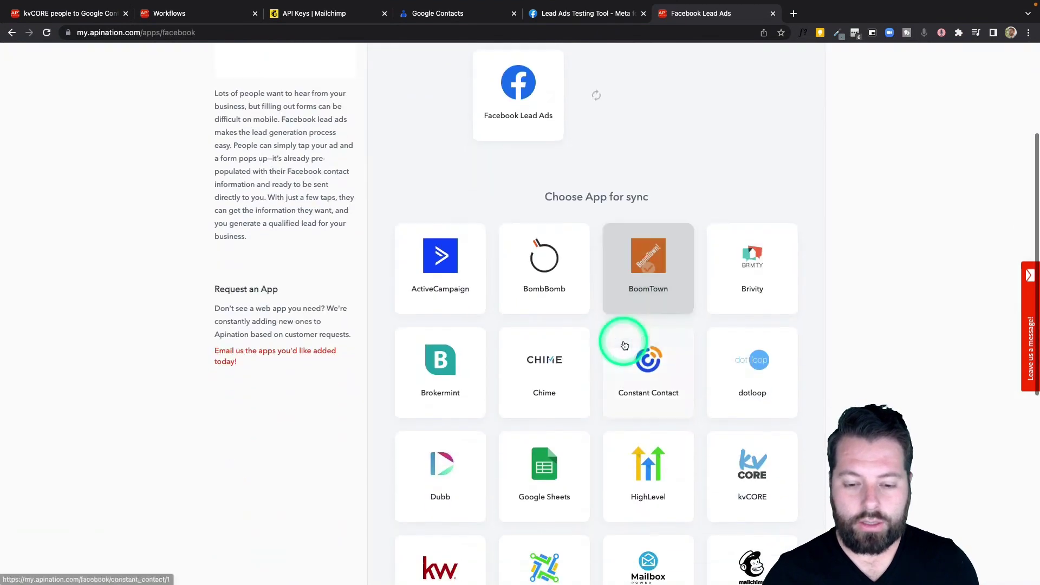
pyautogui.click(563, 440)
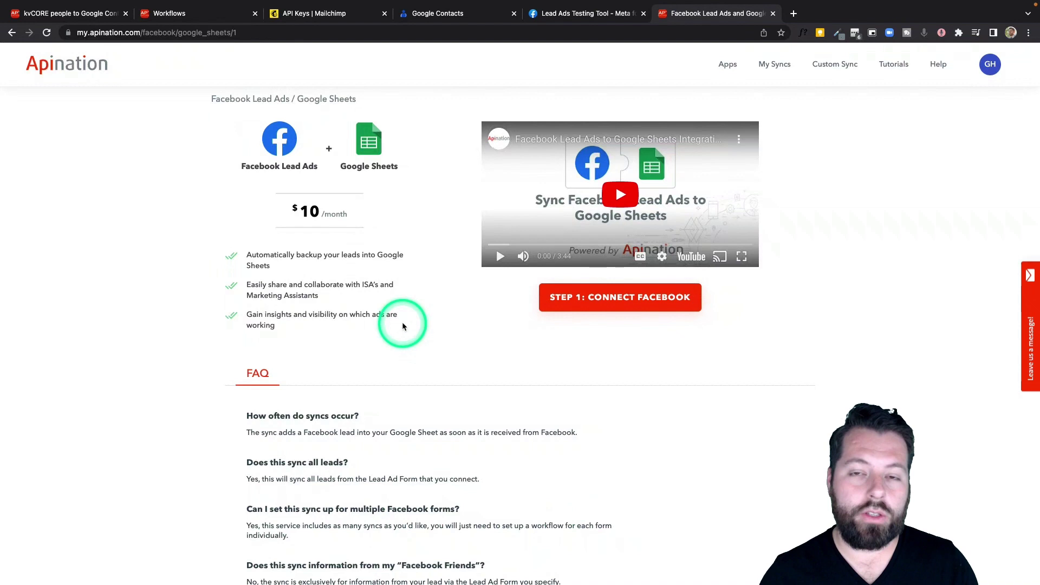
pyautogui.click(249, 32)
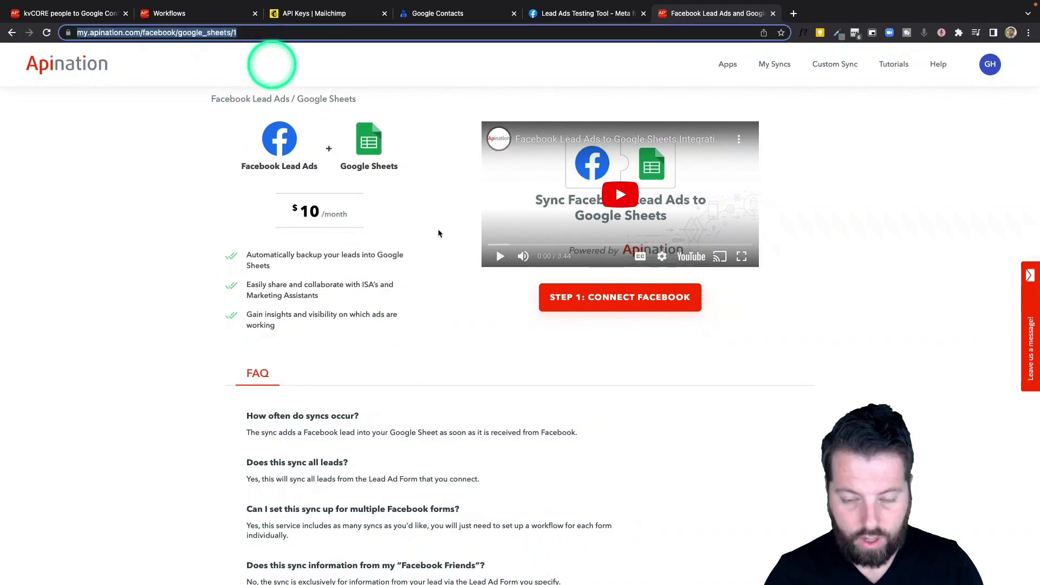
pyautogui.write('3')
pyautogui.press('Return')
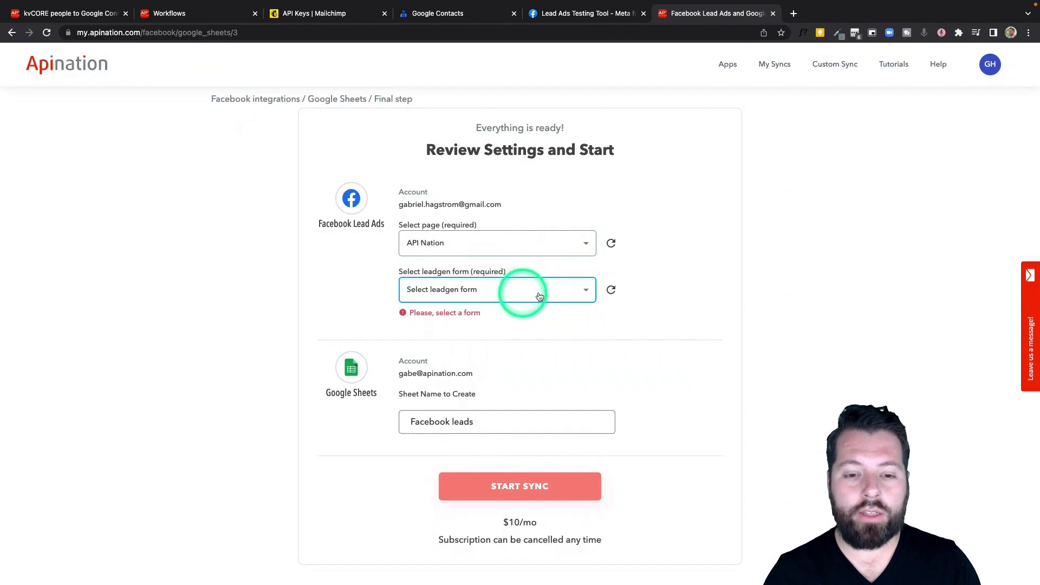
# Choose API Nation's Jul 7, 2022 leadgen form and start the sync
pyautogui.click(582, 292)
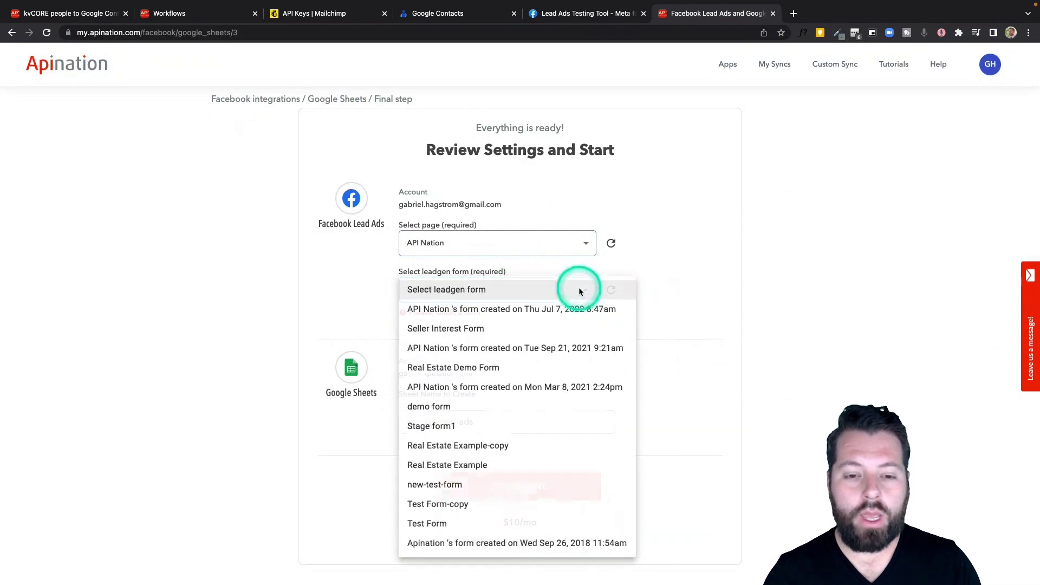
pyautogui.click(492, 310)
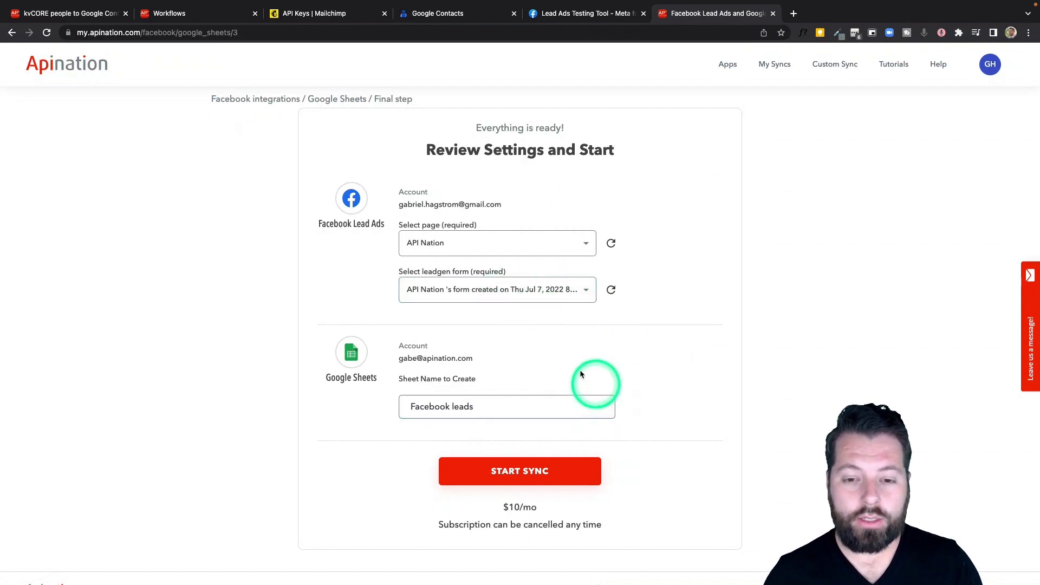
pyautogui.click(542, 479)
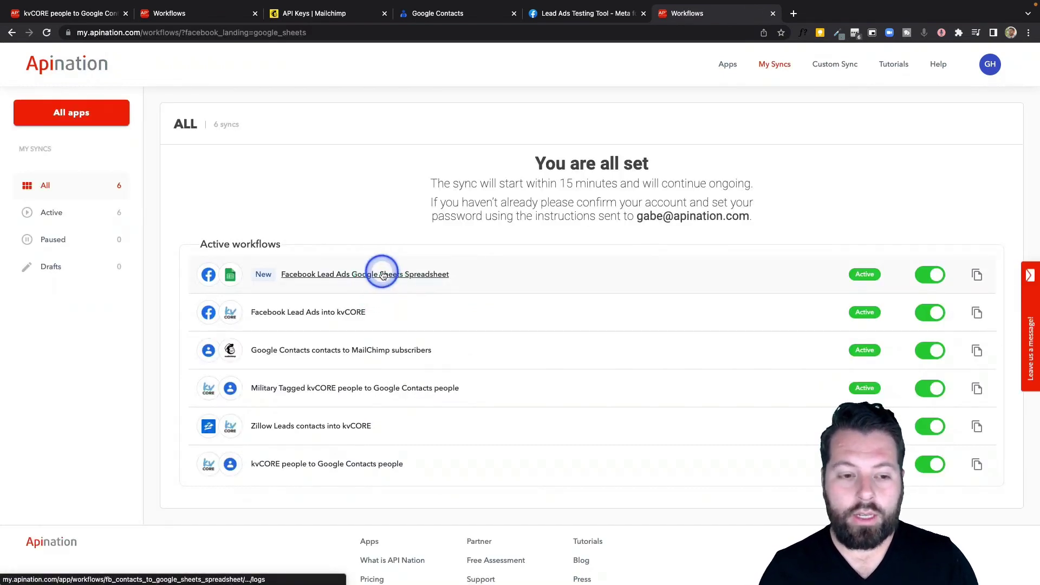
# Check the Logs of the Facebook Lead Ads Google Sheets Spreadsheet workflow, then go to the Lead Ads Testing Tool
pyautogui.click(382, 274)
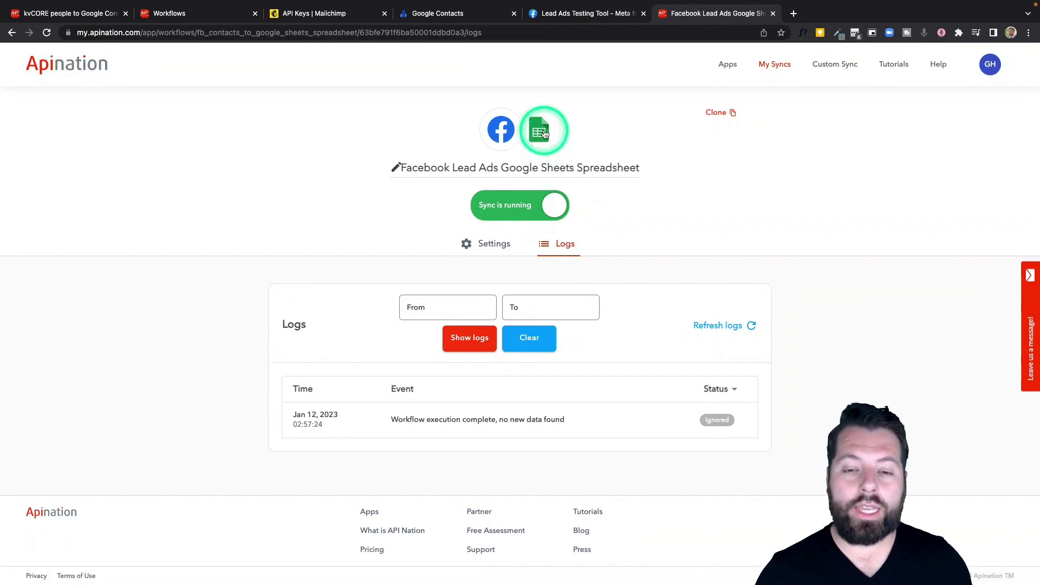
pyautogui.click(553, 252)
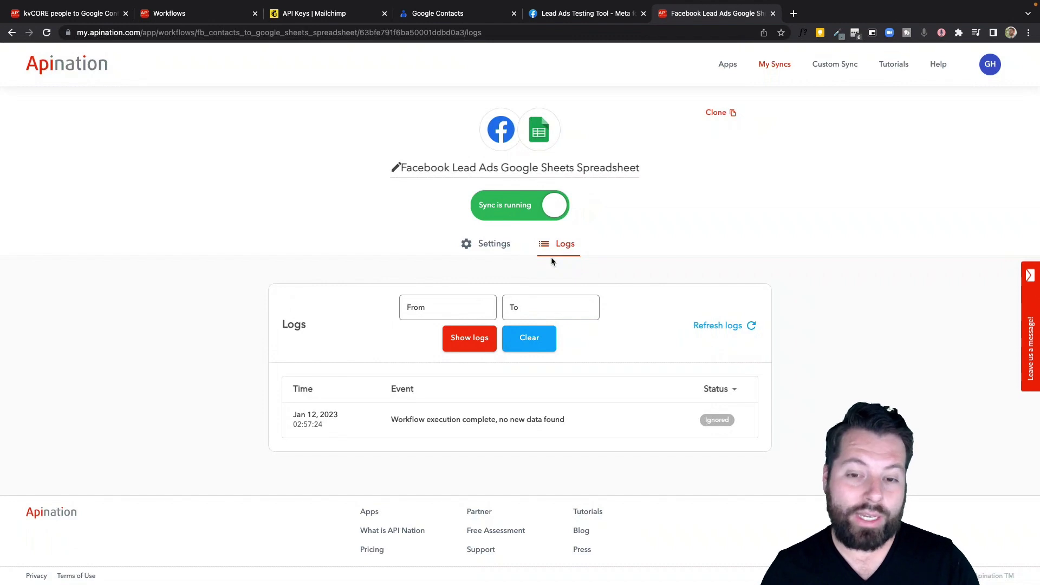
pyautogui.click(557, 244)
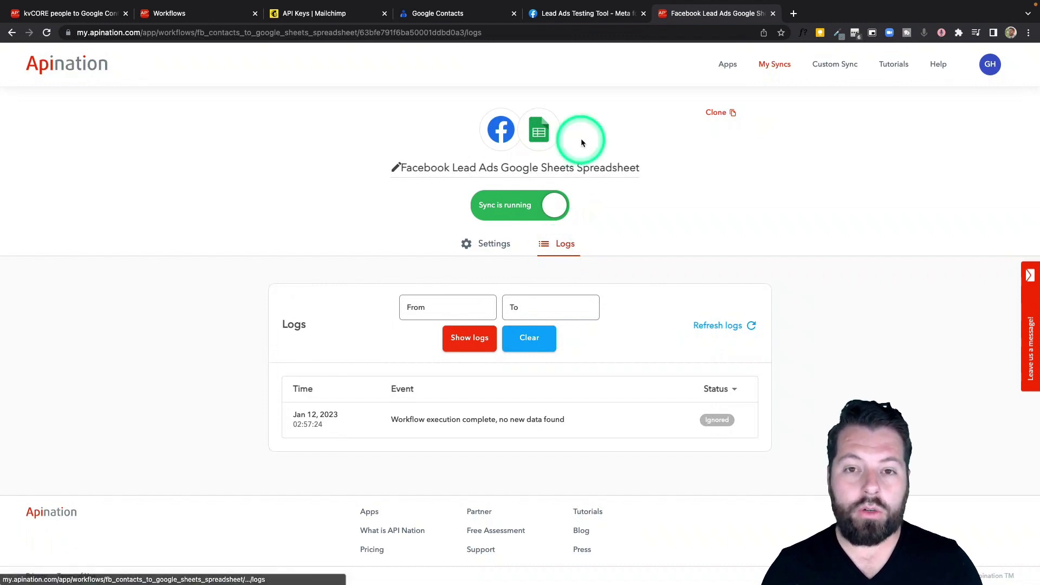
pyautogui.click(577, 13)
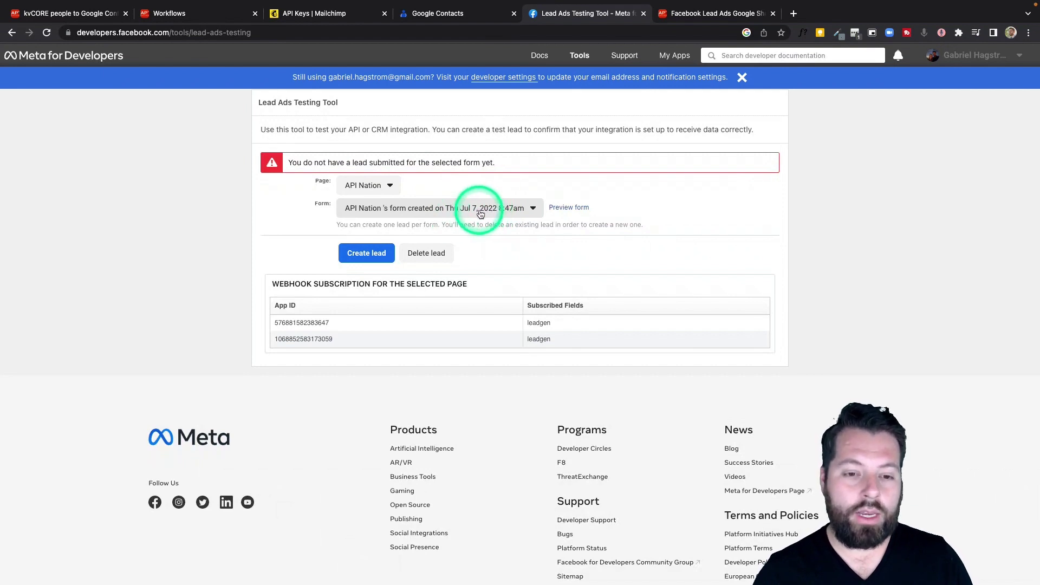
# Create a test lead for API Nation's July 7, 2022 form, then view the Facebook leads sheet
pyautogui.click(370, 255)
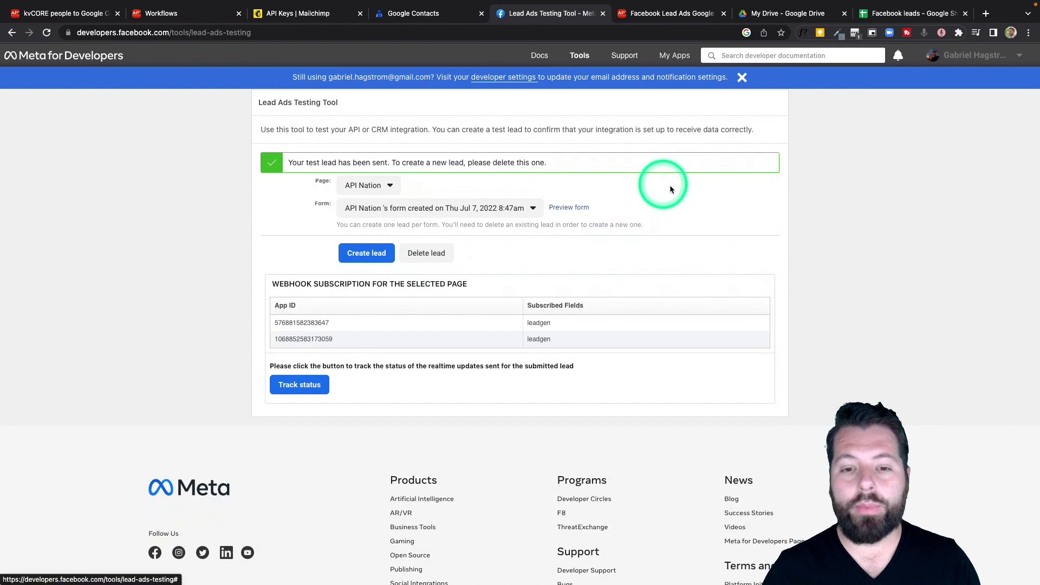
pyautogui.click(902, 13)
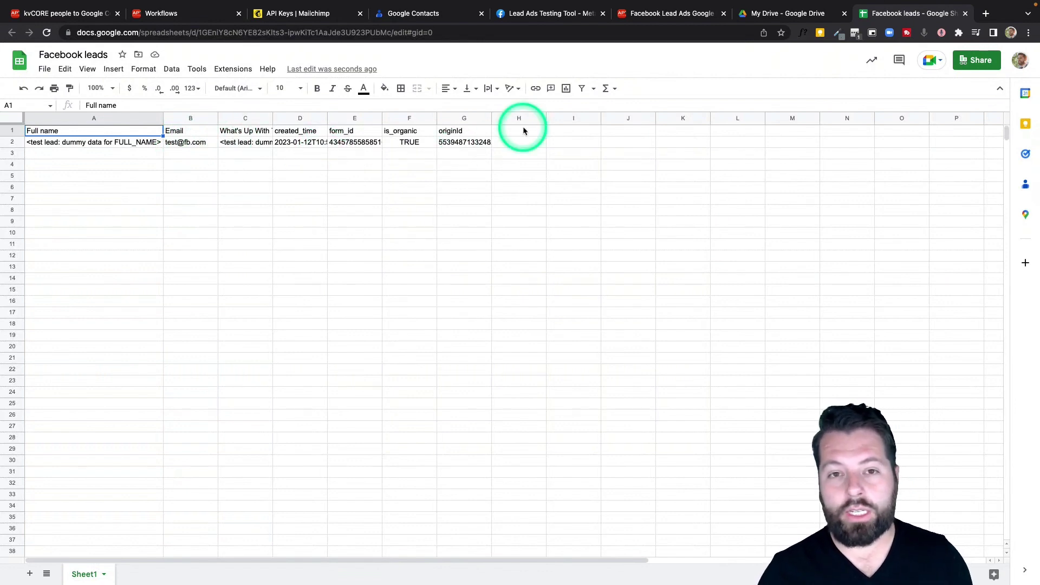
# Check the test lead in row 2 of Facebook leads, then go back to the Apination workflow
pyautogui.click(650, 13)
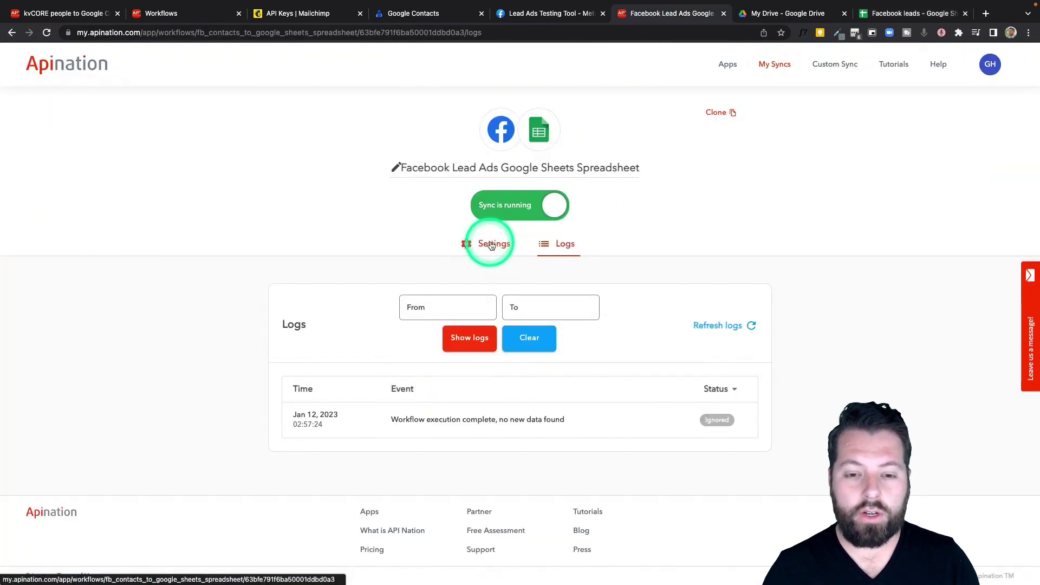
# Reconnect the workflow's Facebook account in Settings using Connect another and Facebook's Continue prompt
pyautogui.click(489, 244)
pyautogui.scroll(-2, 721, 274)
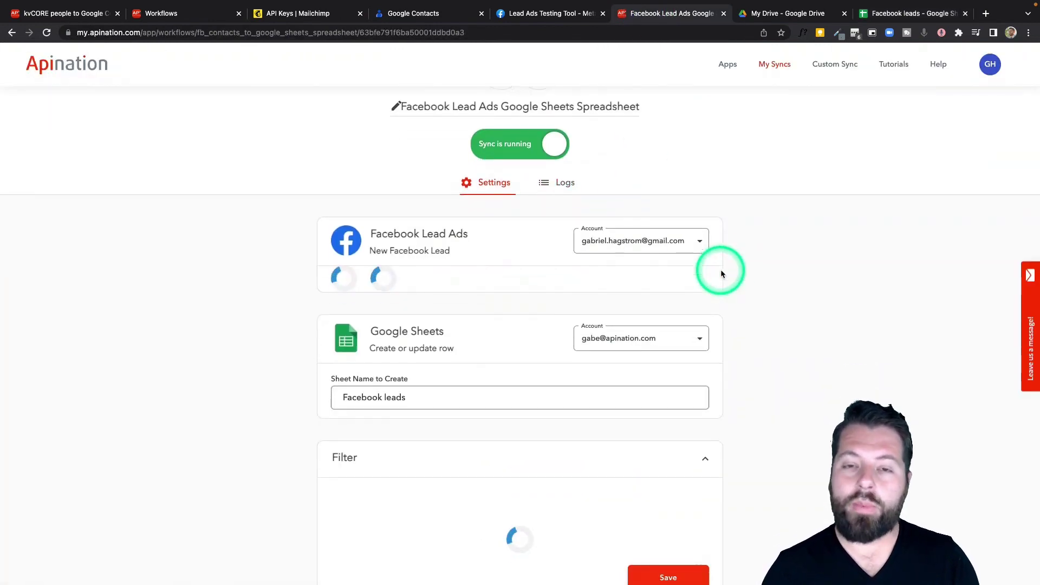
pyautogui.click(701, 243)
pyautogui.click(658, 307)
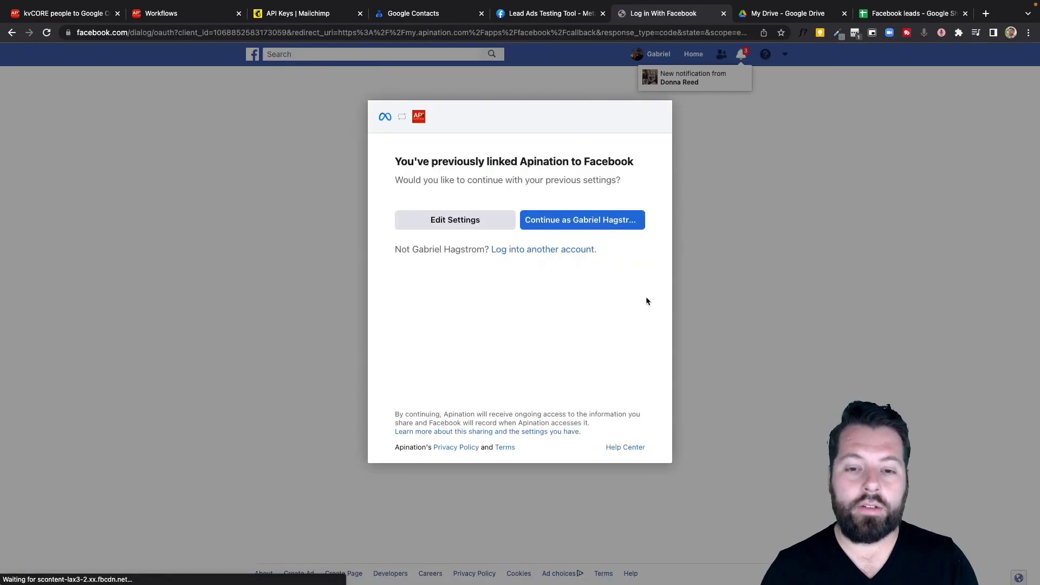
pyautogui.click(593, 227)
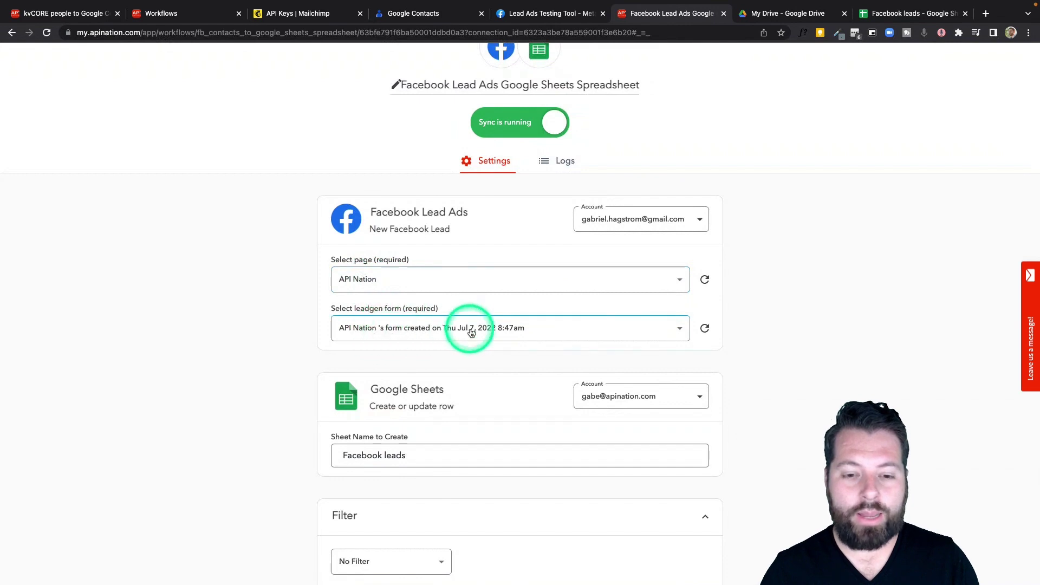
# Delete the previous test lead in the Lead Ads Testing Tool and create a new one
pyautogui.click(540, 16)
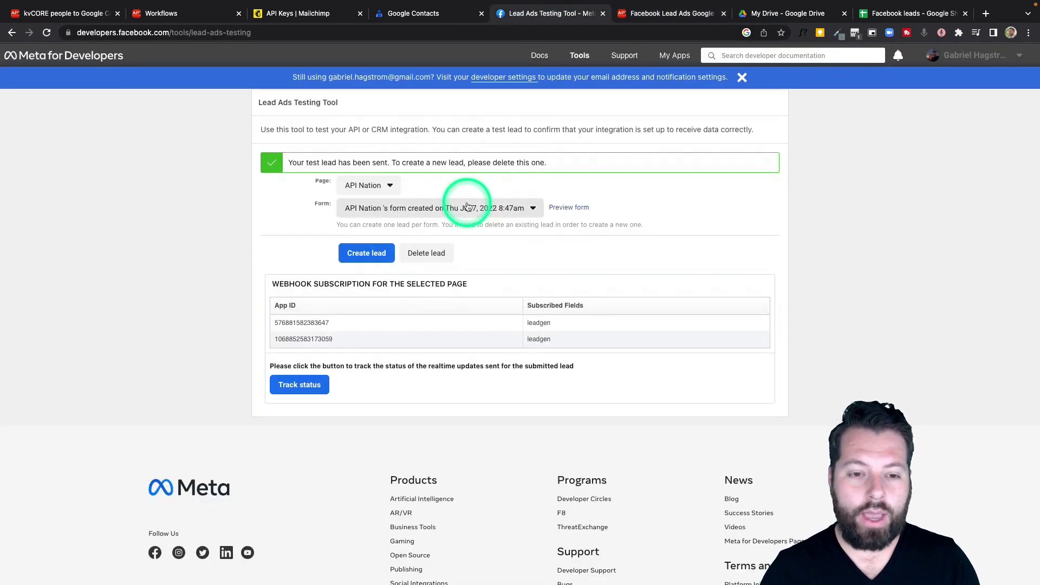
pyautogui.click(426, 253)
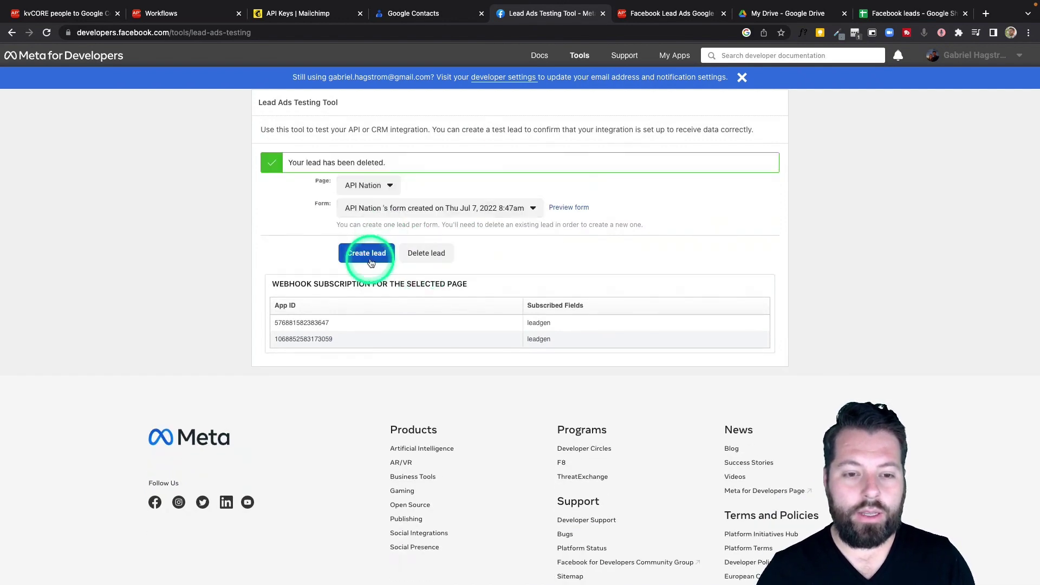
pyautogui.click(367, 253)
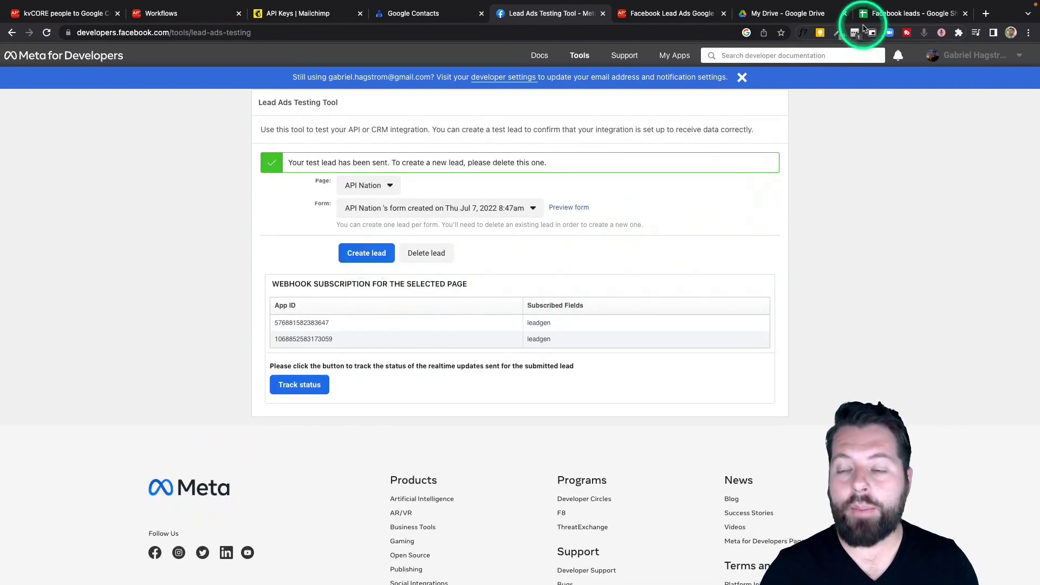
# Check that the second test lead appears in row 3 of the Facebook leads sheet
pyautogui.click(902, 13)
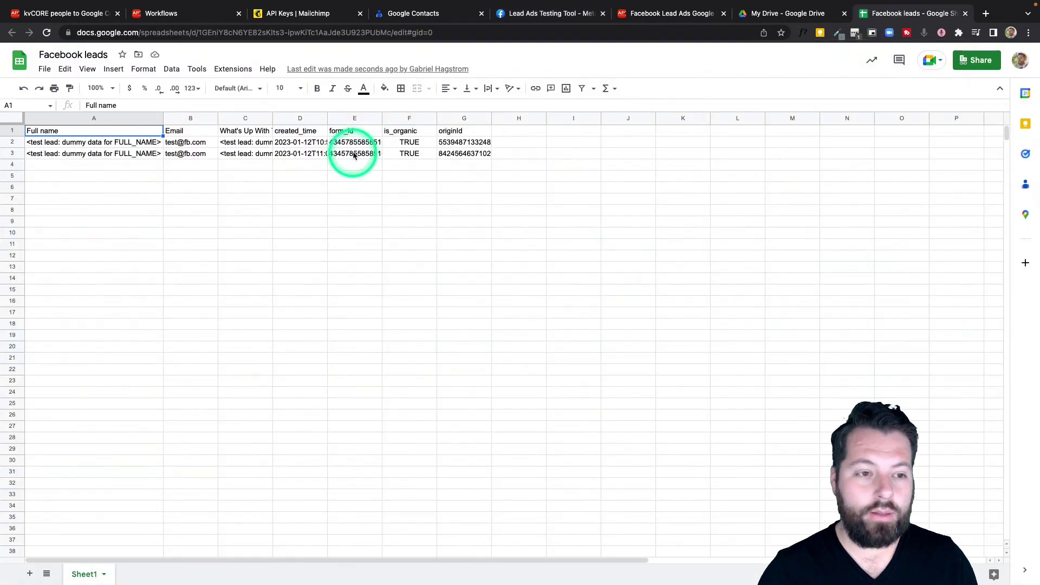